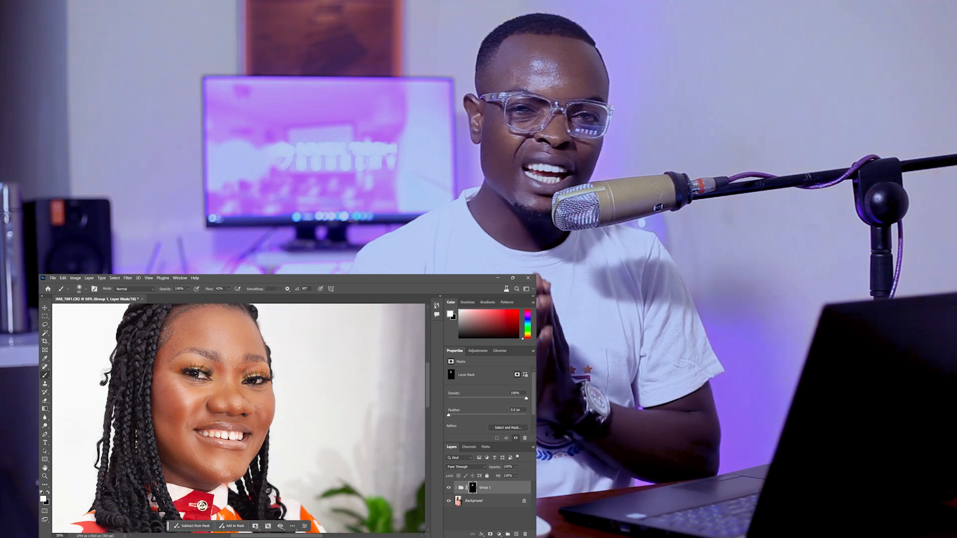
scroll(259, 439, down, 10)
scroll(295, 414, up, 10)
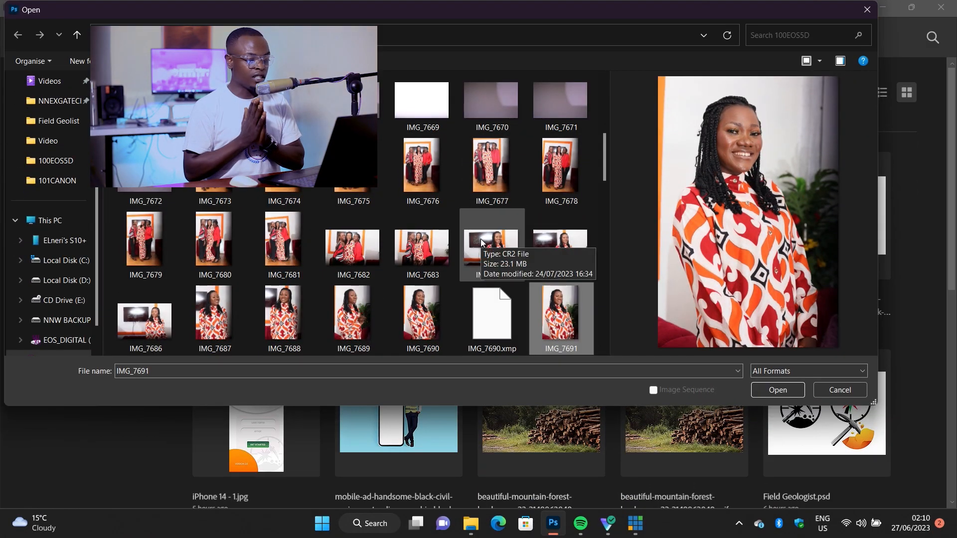
- Open the raw photo IMG_7691 and bring it from Camera Raw into the editor with its current adjustments
click(778, 389)
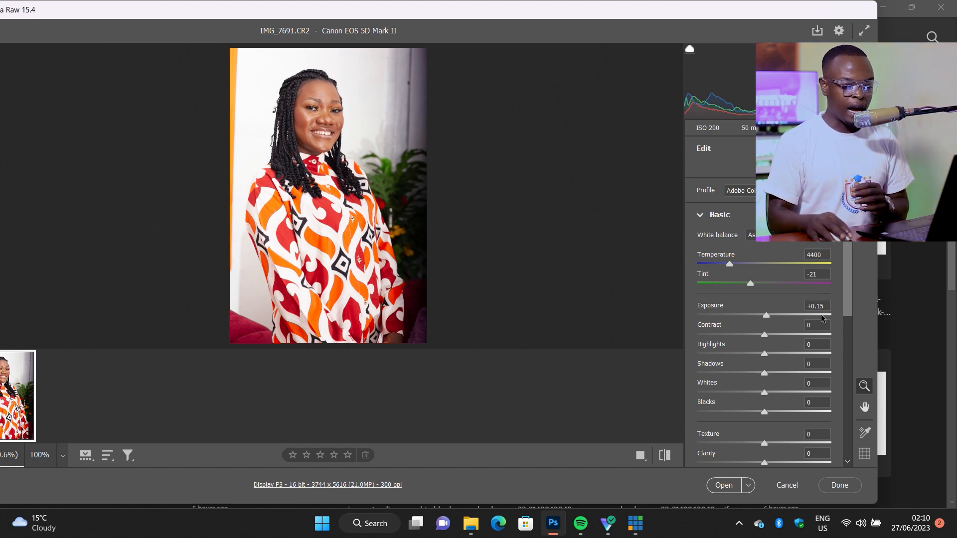
drag(817, 306, 831, 311)
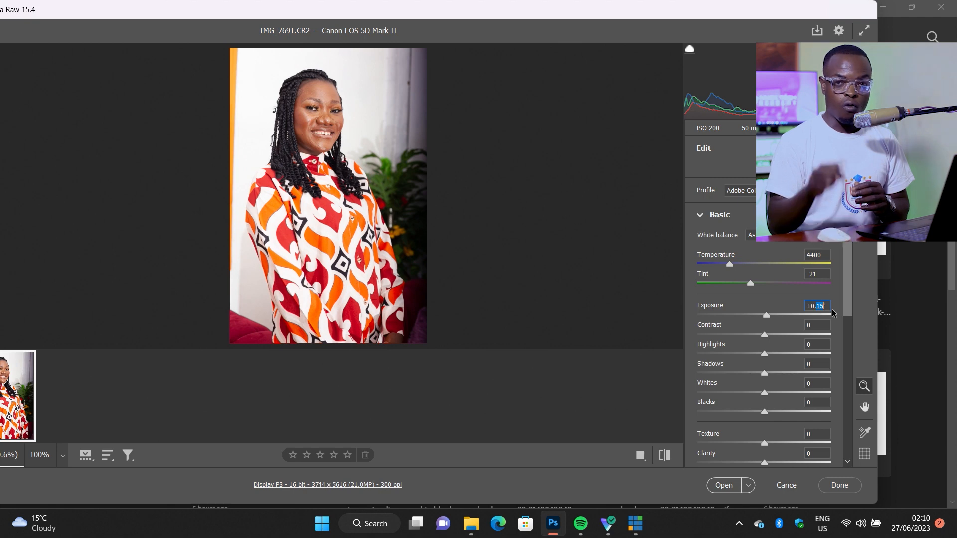
click(723, 486)
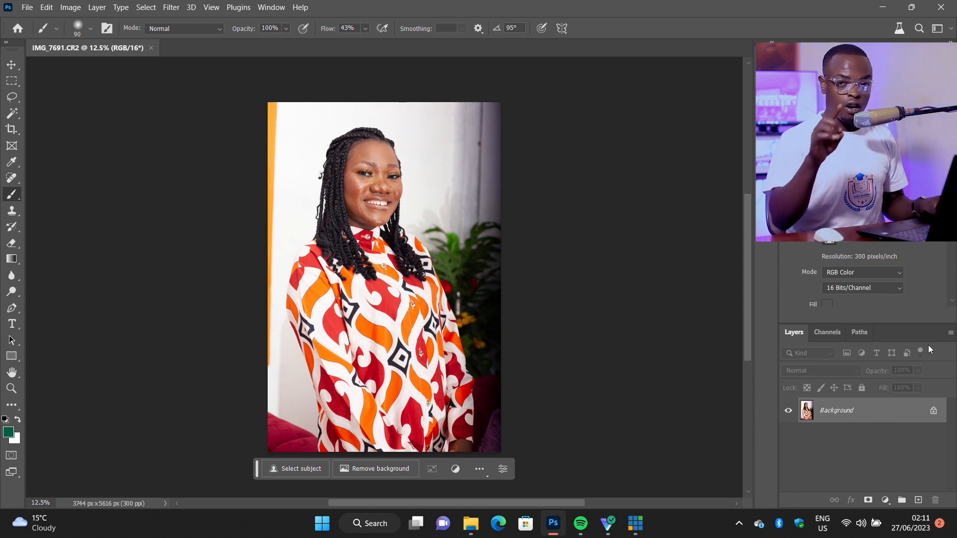
- Duplicate the Background layer, and duplicate that copy again to have two copies above the original
key(ctrl+j)
right_click(859, 409)
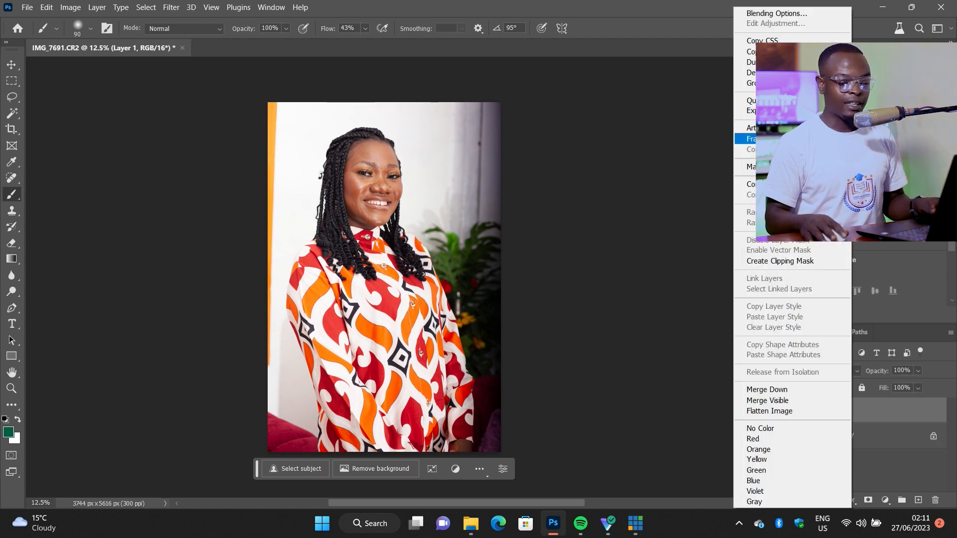
click(868, 407)
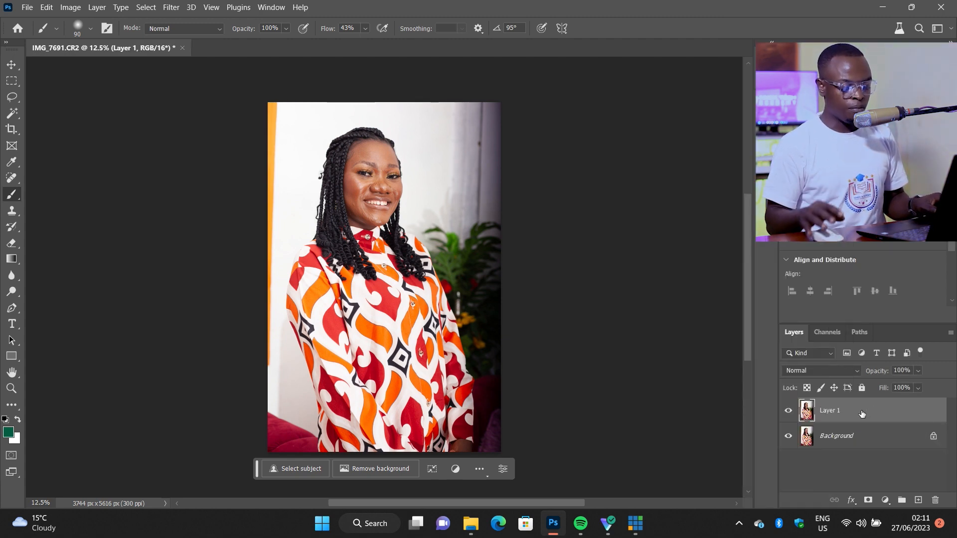
key(ctrl+j)
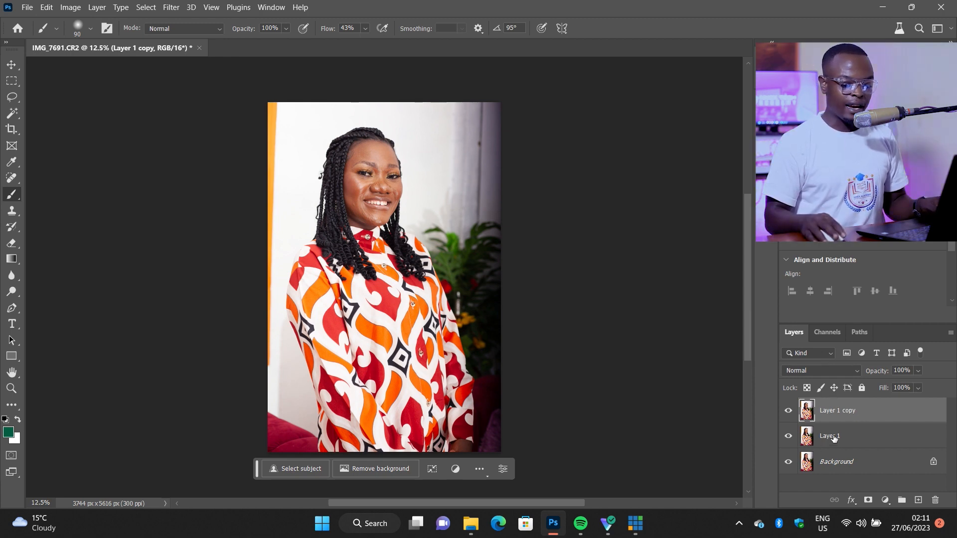
- Apply a High Pass filter with a 3-pixel radius to the upper duplicate layer and set its blend mode to Vivid Light
click(833, 437)
click(830, 411)
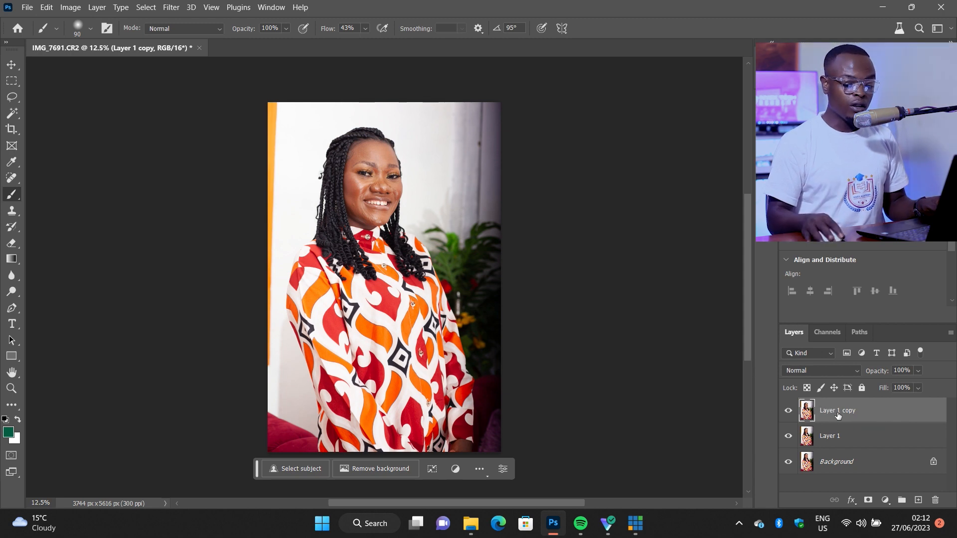
click(171, 7)
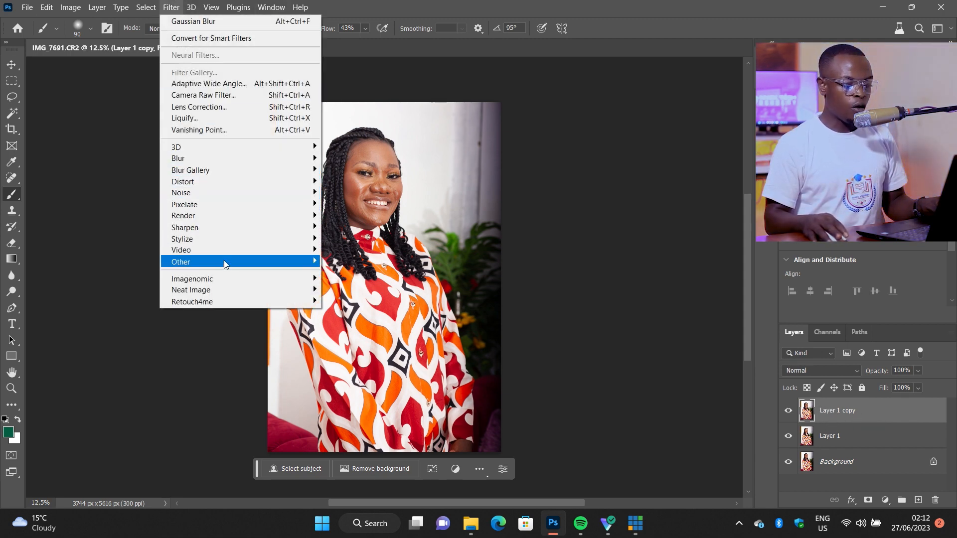
mouse_move(223, 261)
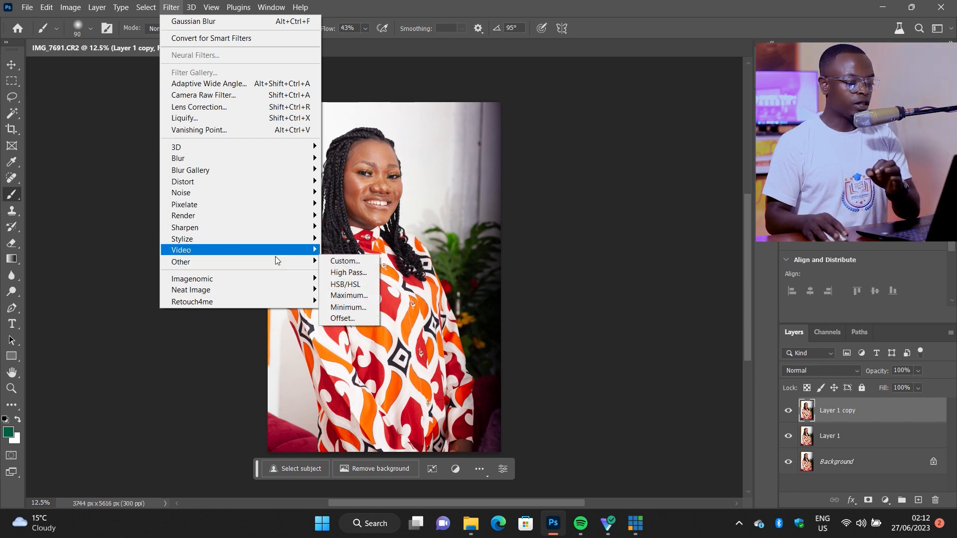
click(358, 275)
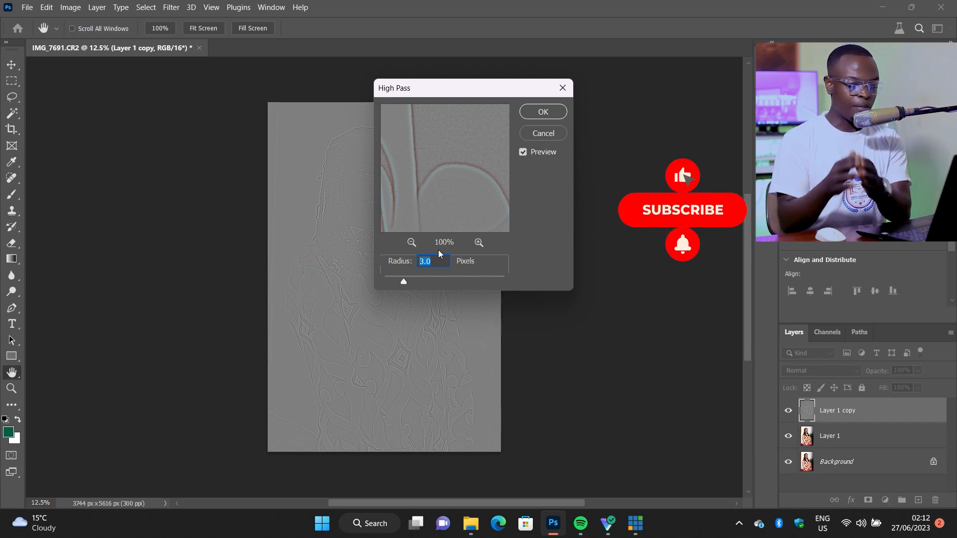
text(3)
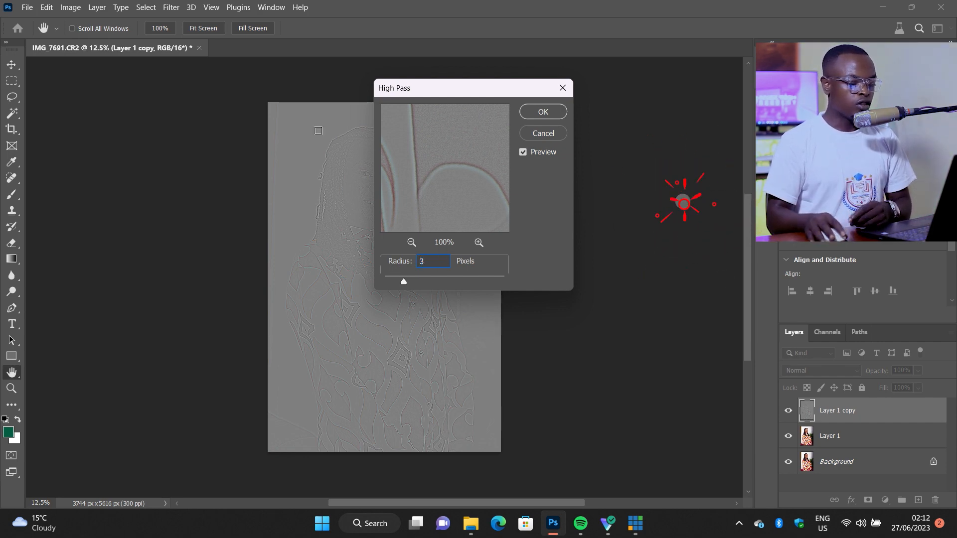
click(543, 111)
key(b)
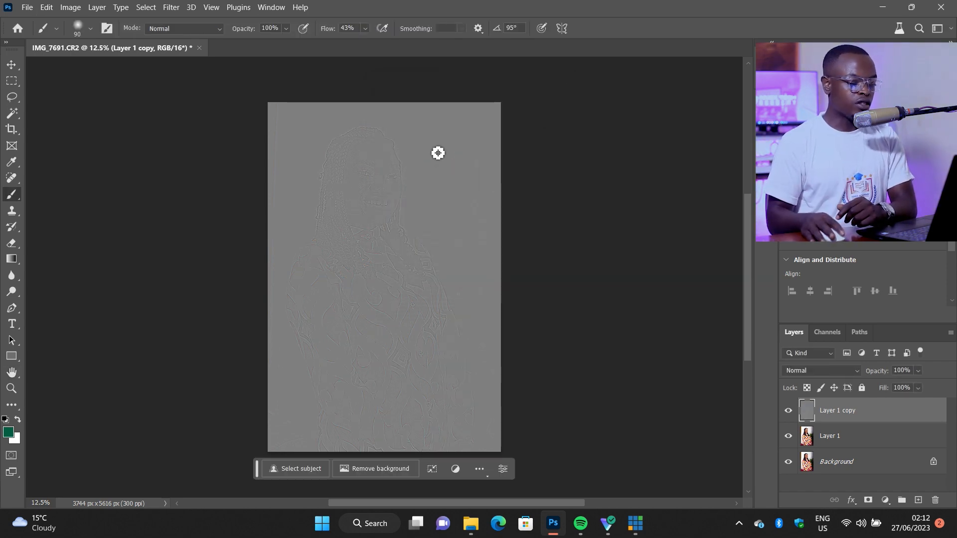
click(808, 374)
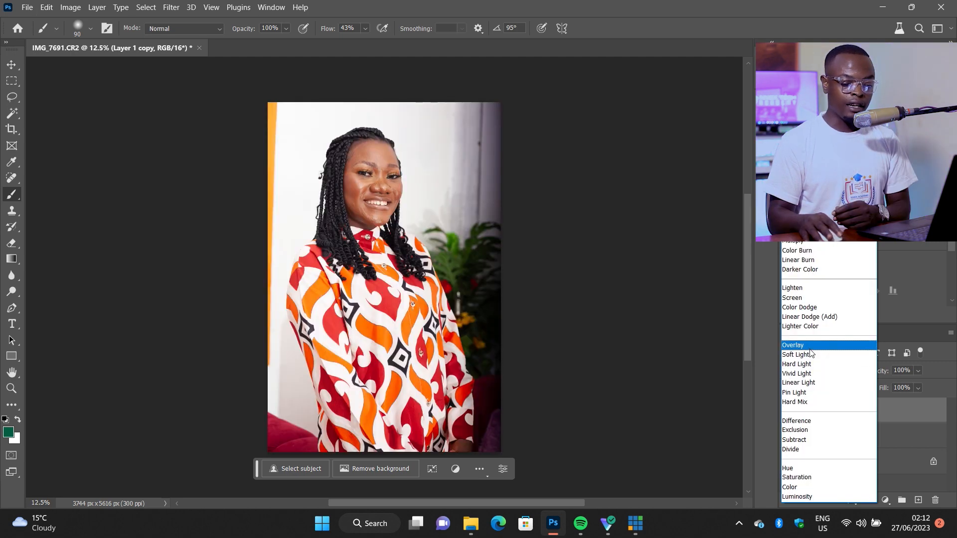
click(809, 374)
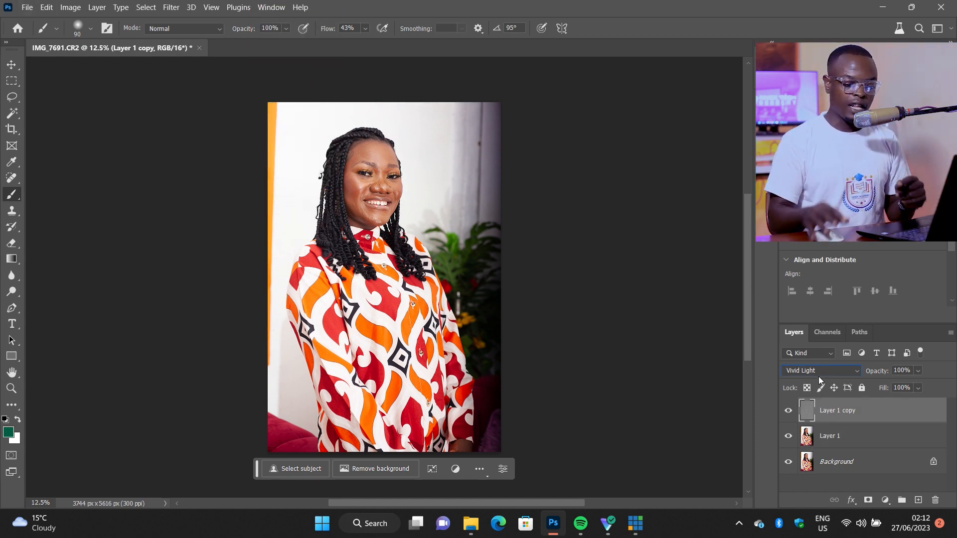
- Apply a Gaussian Blur with an 18-pixel radius to the lower duplicate layer, Layer 1
click(837, 439)
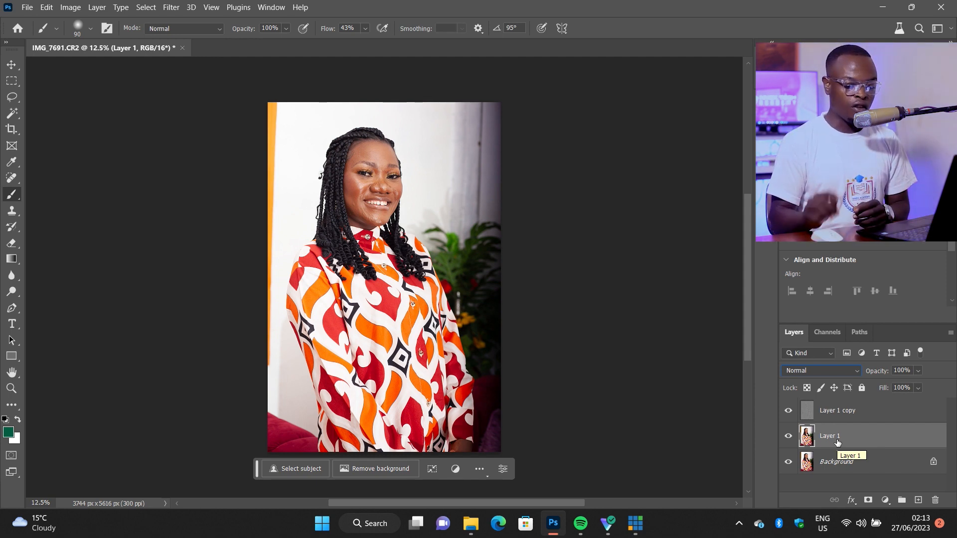
click(171, 7)
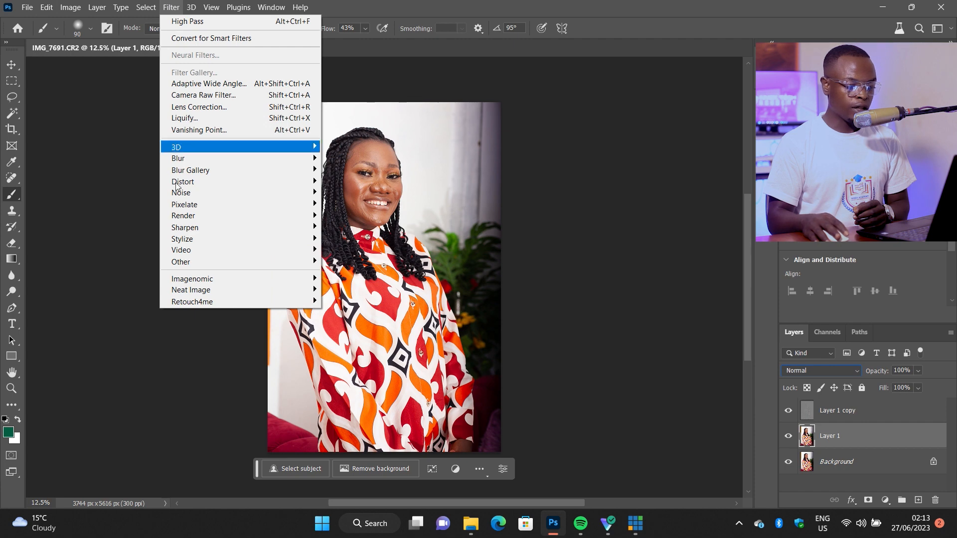
mouse_move(187, 160)
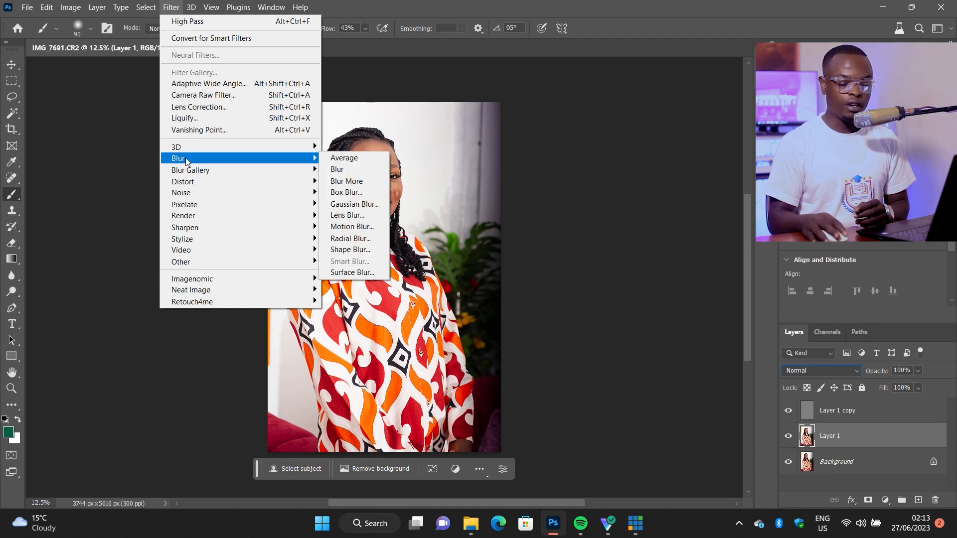
click(348, 204)
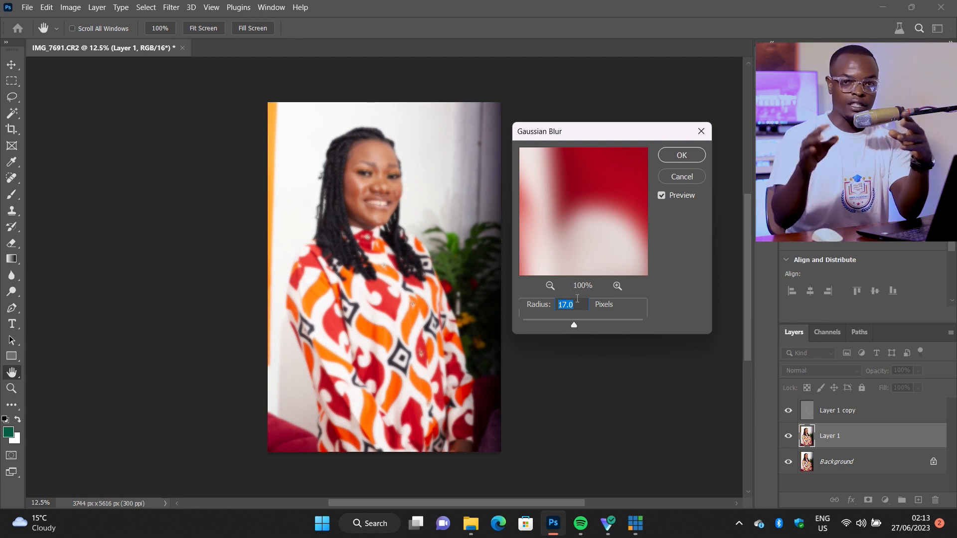
text(16)
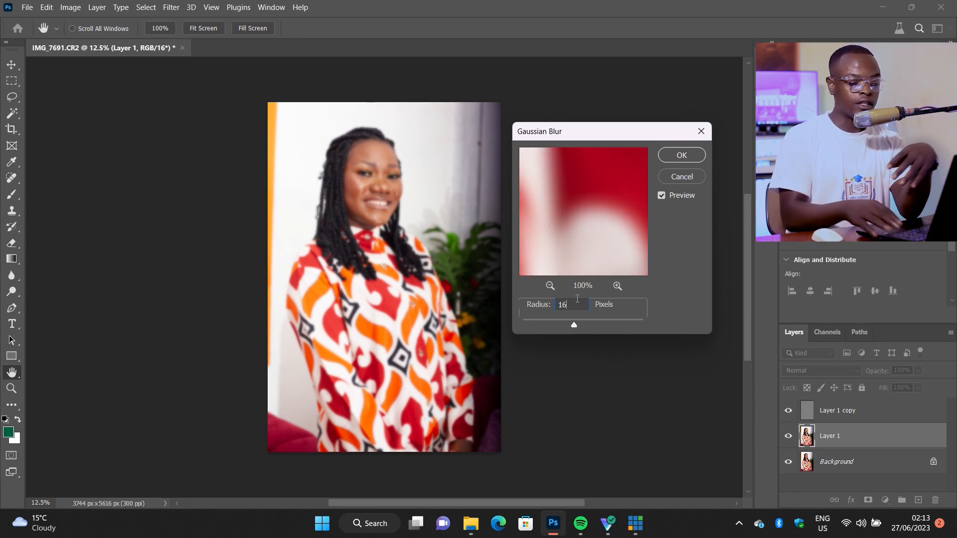
text(18)
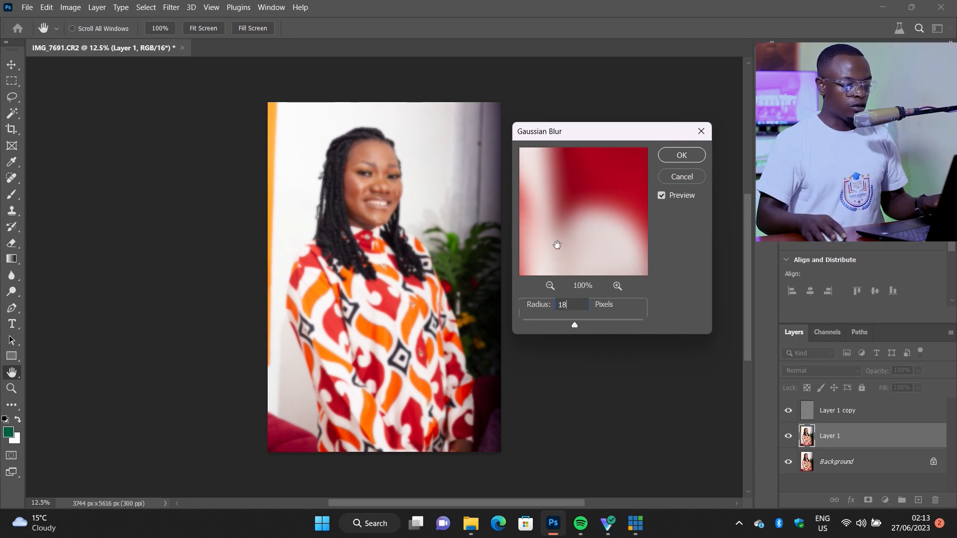
click(679, 156)
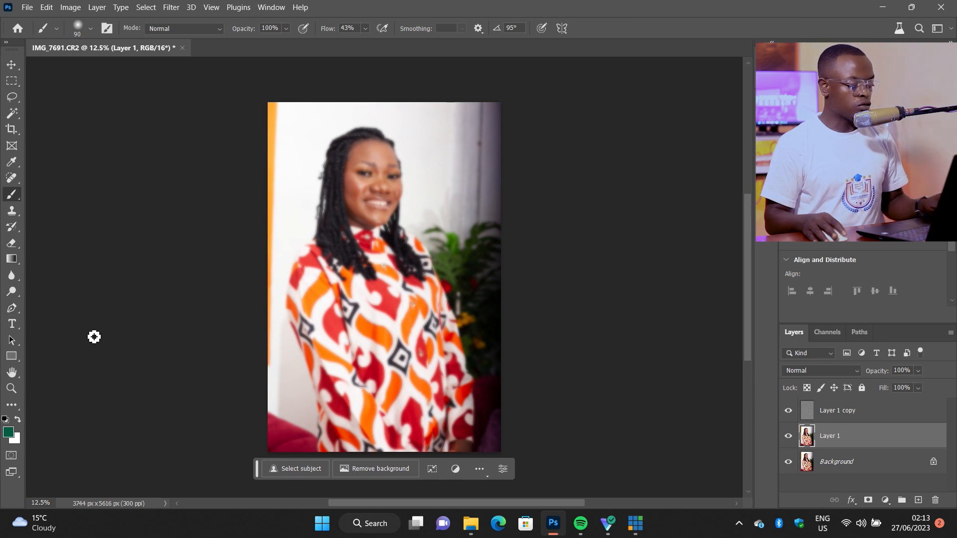
- Group the two duplicate layers and give the group an inverted, black layer mask that hides the smoothing effect
key(z)
click(385, 171)
click(386, 171)
click(385, 171)
click(385, 171)
scroll(344, 274, up, 1)
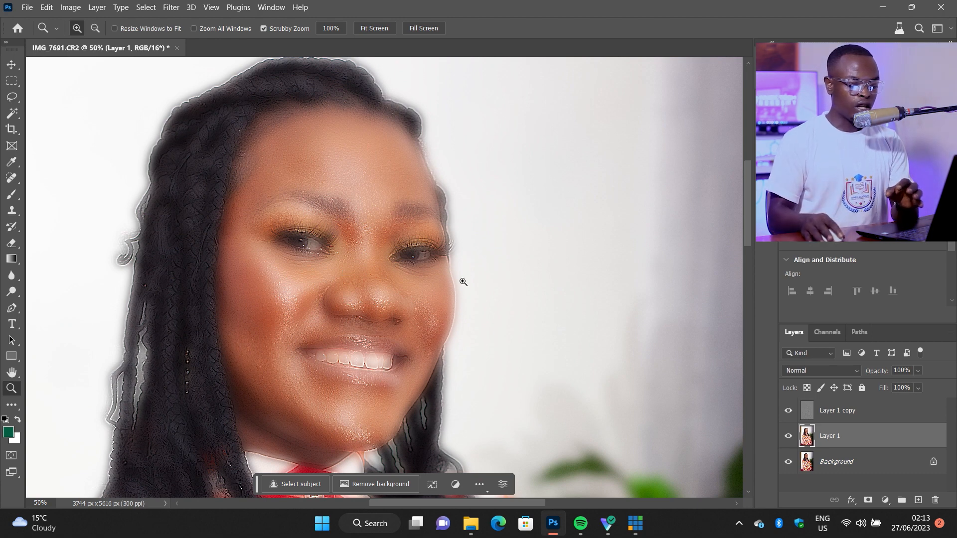
shift+click(842, 414)
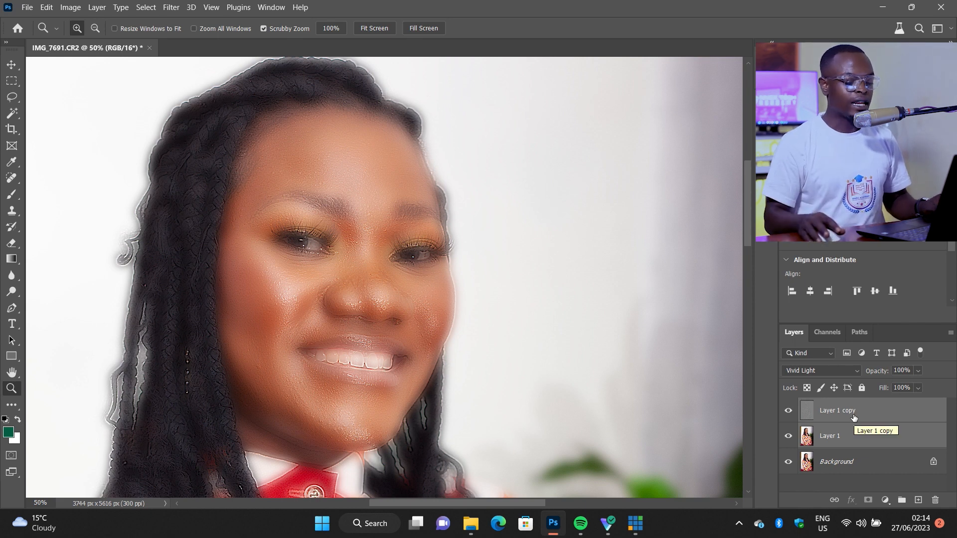
key(ctrl+g)
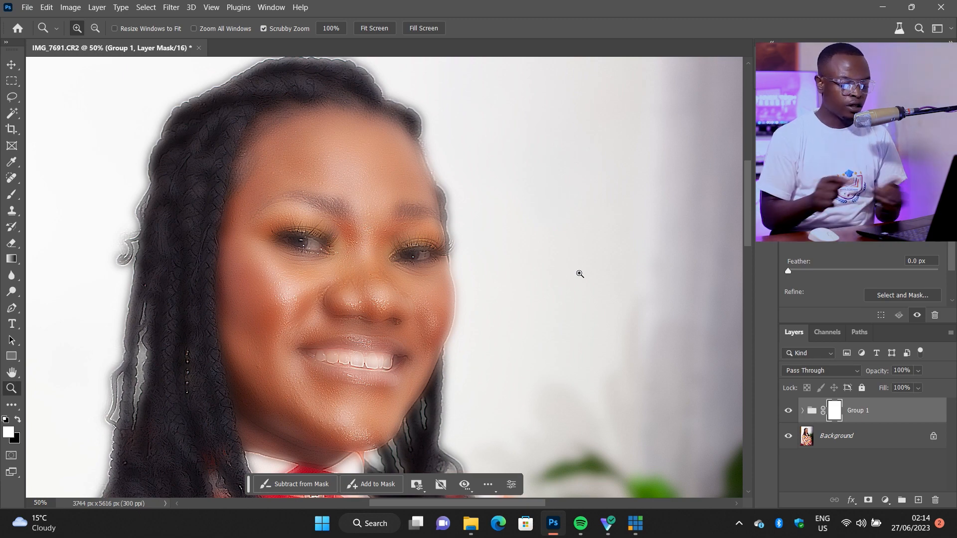
key(ctrl+i)
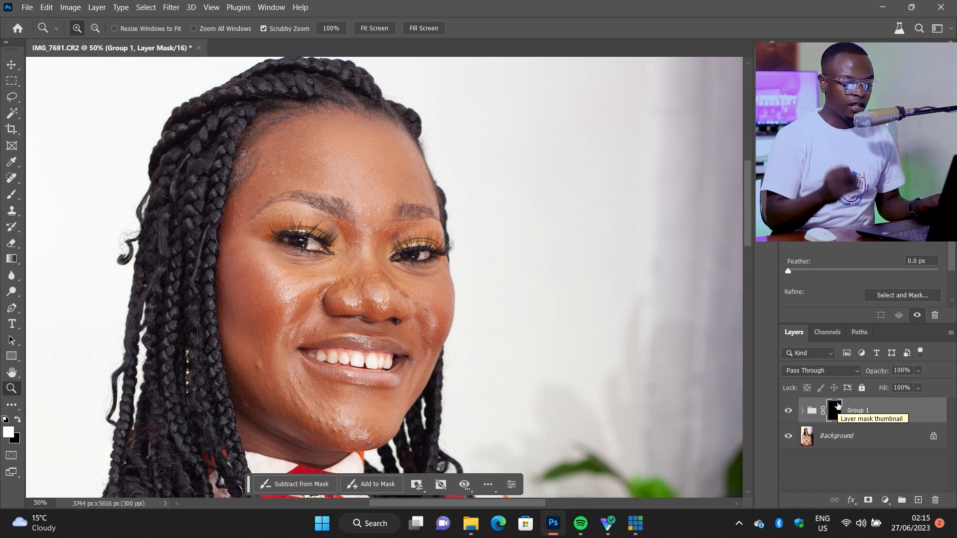
- Paint white on the group's mask with the Brush over the woman's facial skin to reveal the smoothing there
click(11, 194)
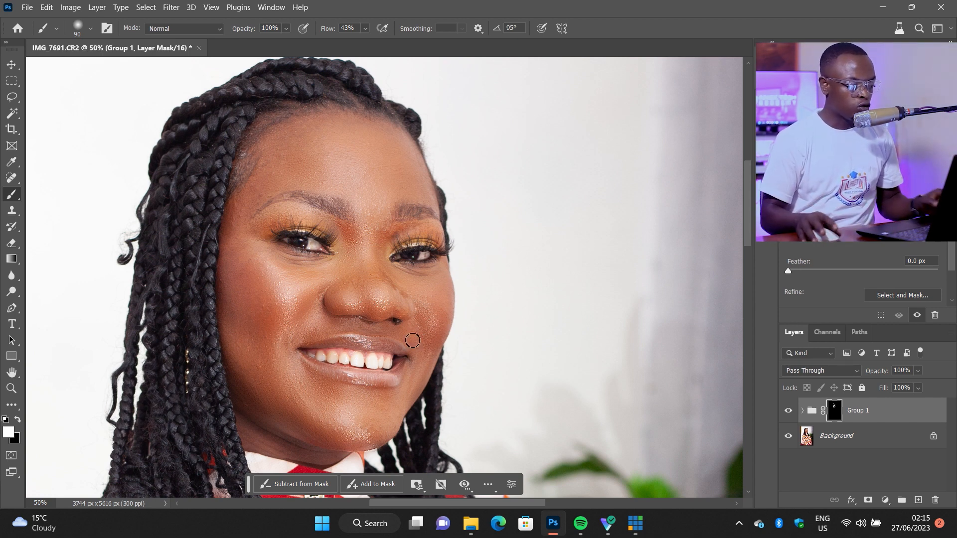
scroll(412, 340, down, 2)
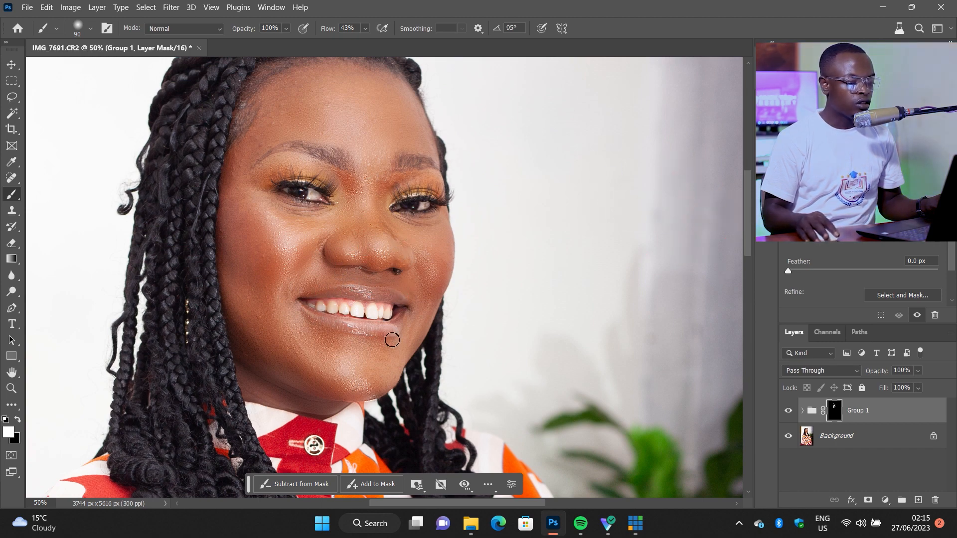
scroll(426, 279, up, 2)
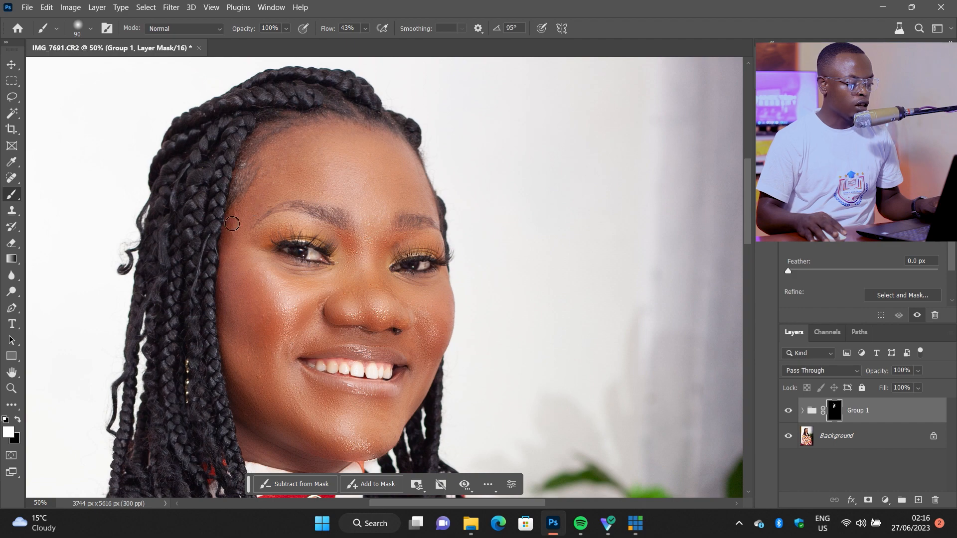
scroll(349, 263, down, 5)
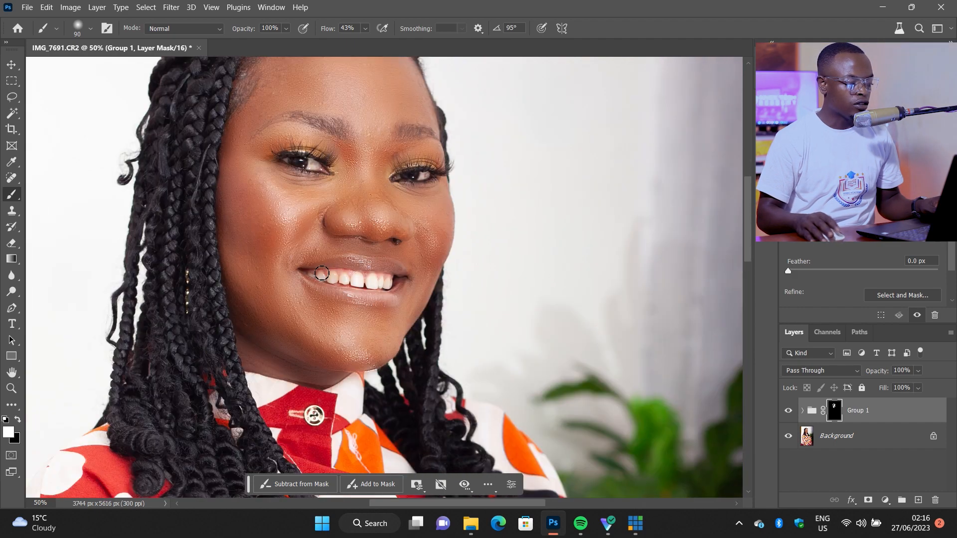
alt+scroll(321, 282, down, 3)
alt+scroll(322, 281, down, 2)
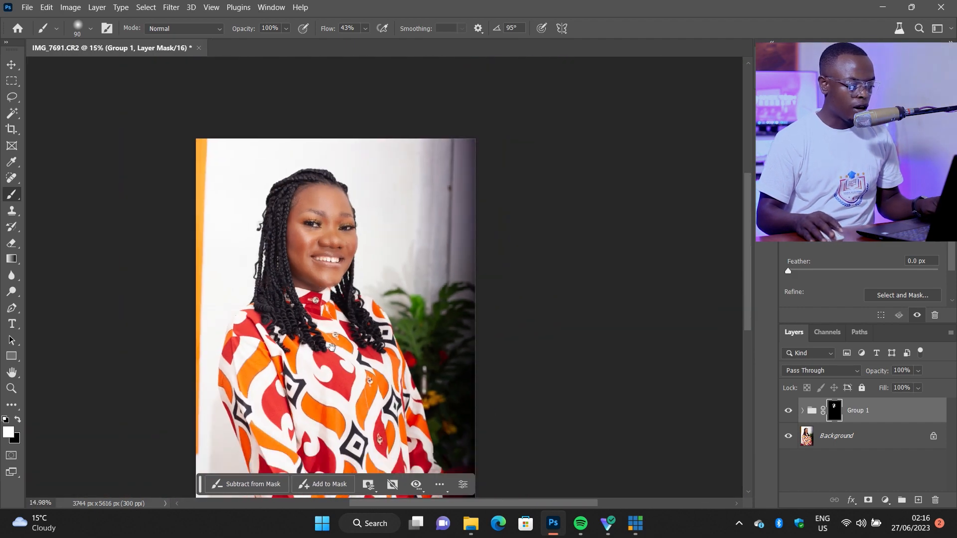
scroll(324, 304, down, 3)
alt+scroll(480, 369, up, 5)
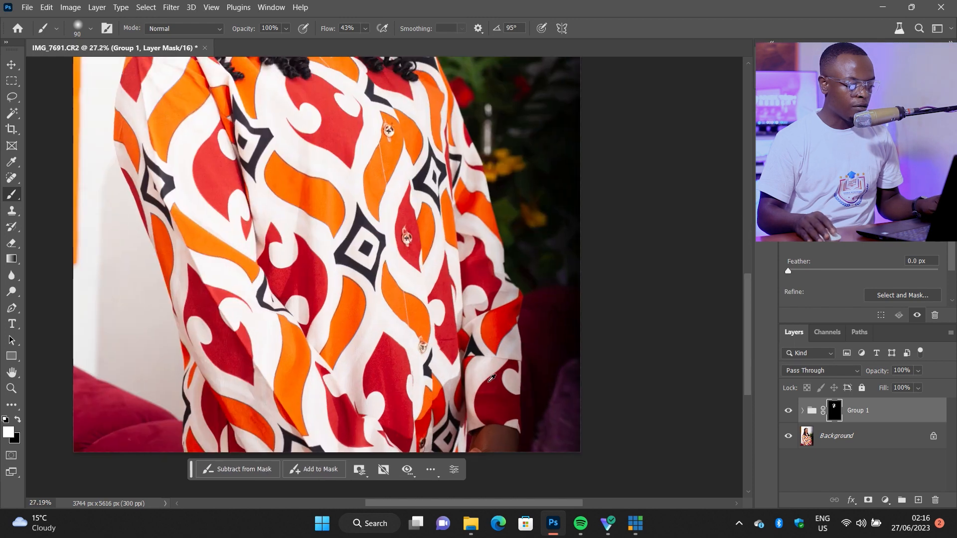
scroll(478, 365, down, 3)
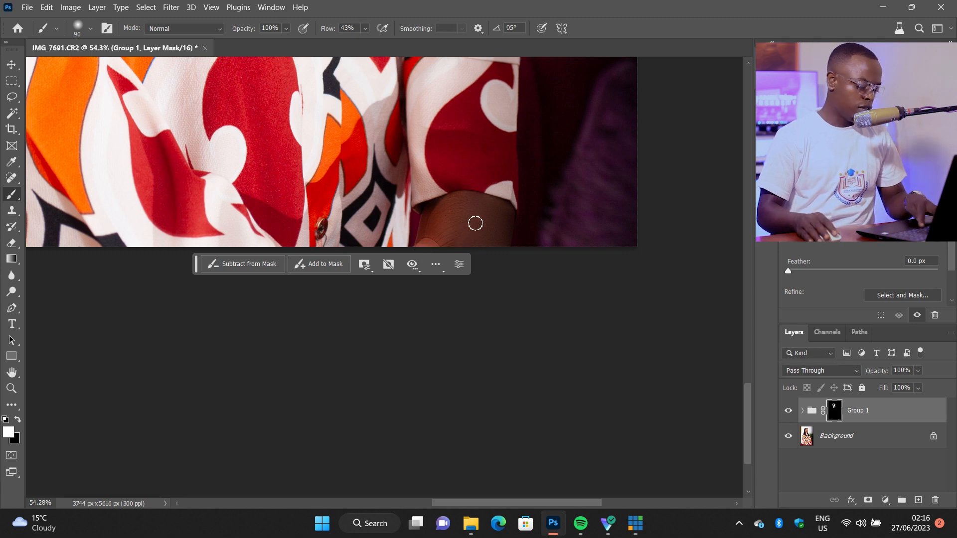
- Compare the portrait with and without Group 1 by toggling its visibility, in full view and close up on the face
key(ctrl+0)
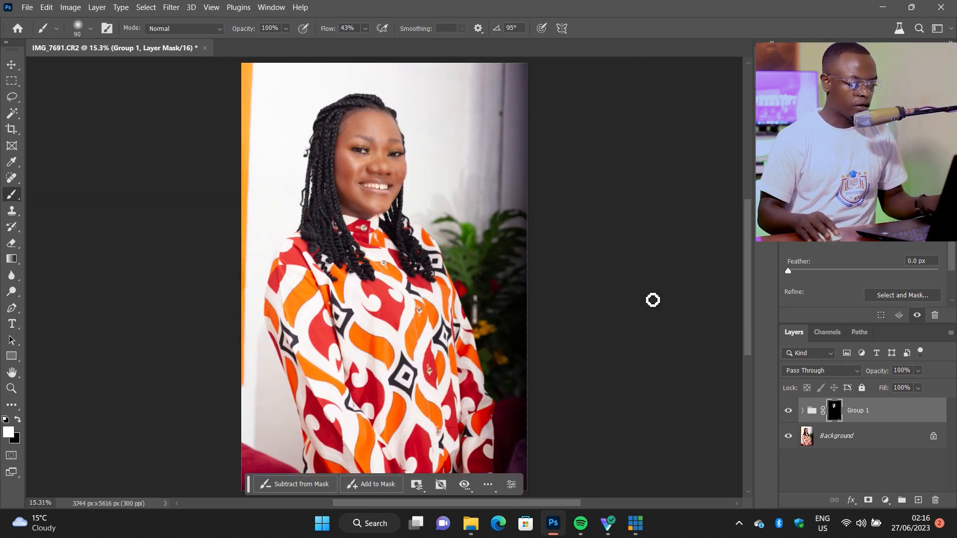
click(788, 415)
click(787, 415)
click(787, 414)
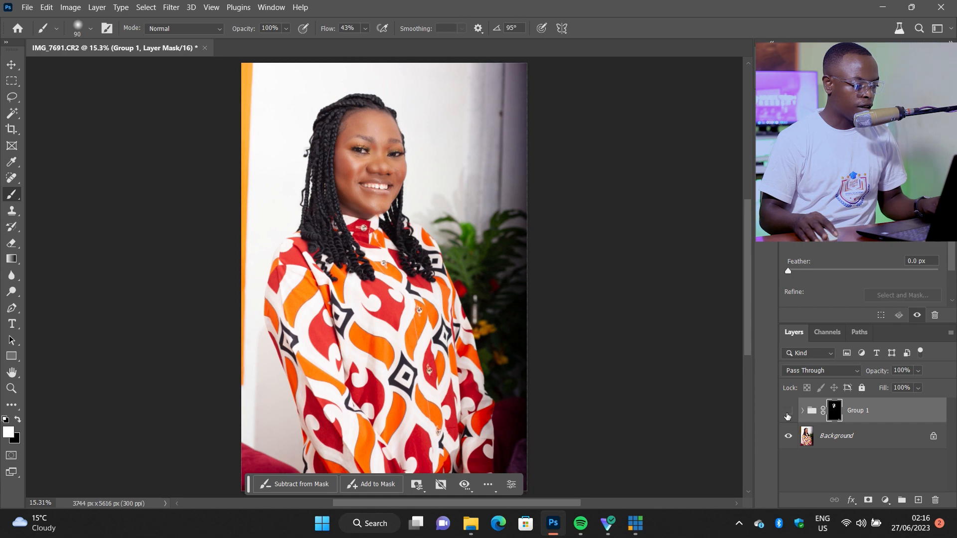
click(787, 414)
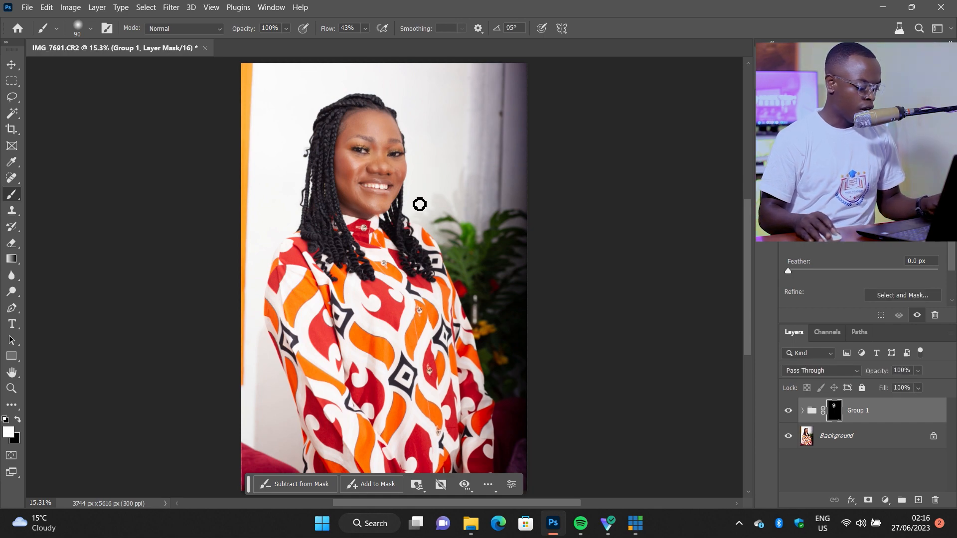
scroll(417, 200, up, 5)
drag(319, 150, 543, 363)
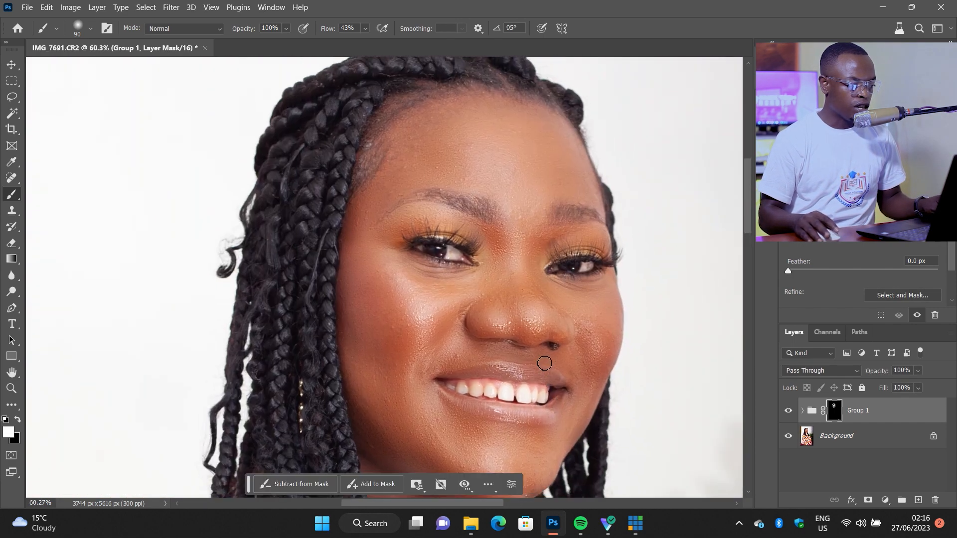
scroll(546, 359, up, 5)
scroll(490, 270, down, 5)
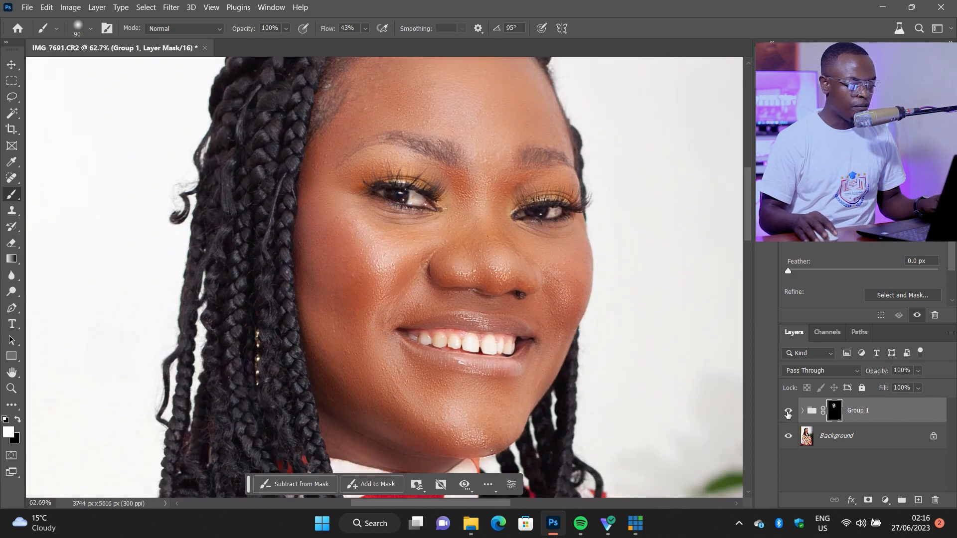
click(787, 412)
click(787, 412)
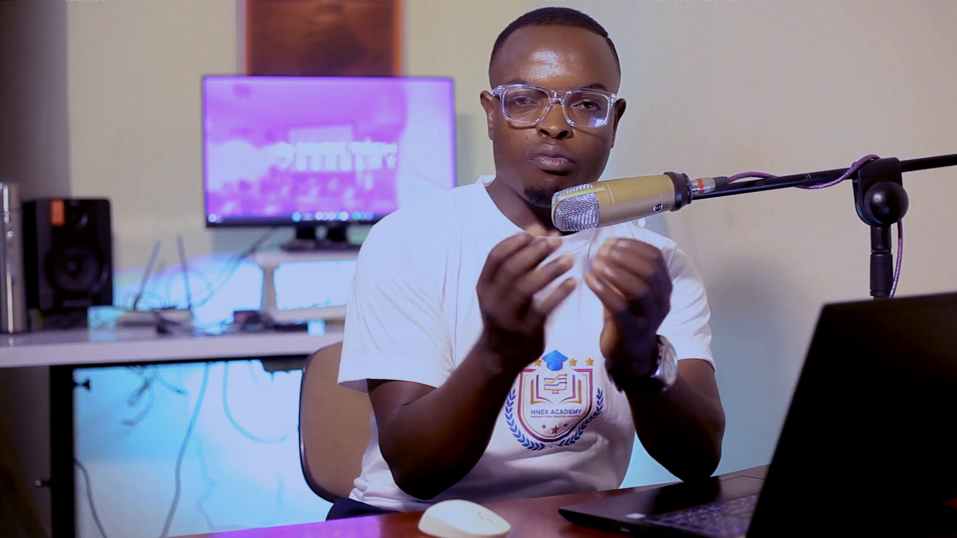